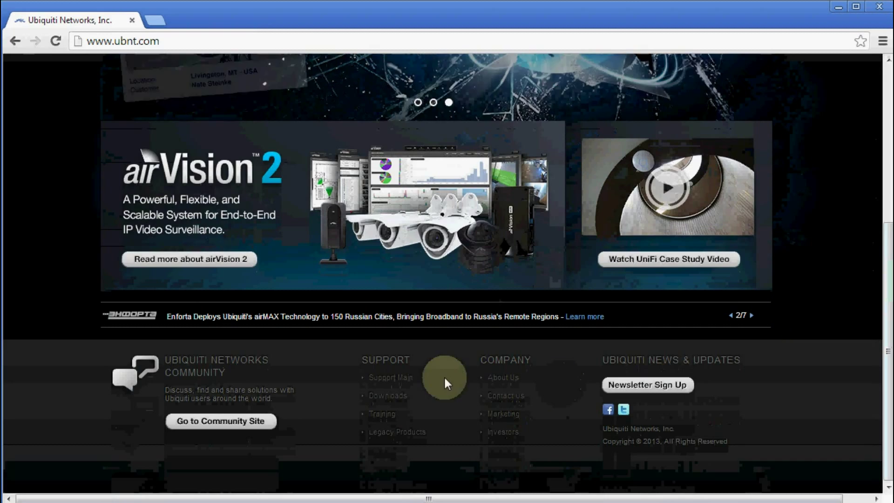
Step: Go to the Ubiquiti Downloads page and filter the Platform list to UniFi
left_click(400, 397)
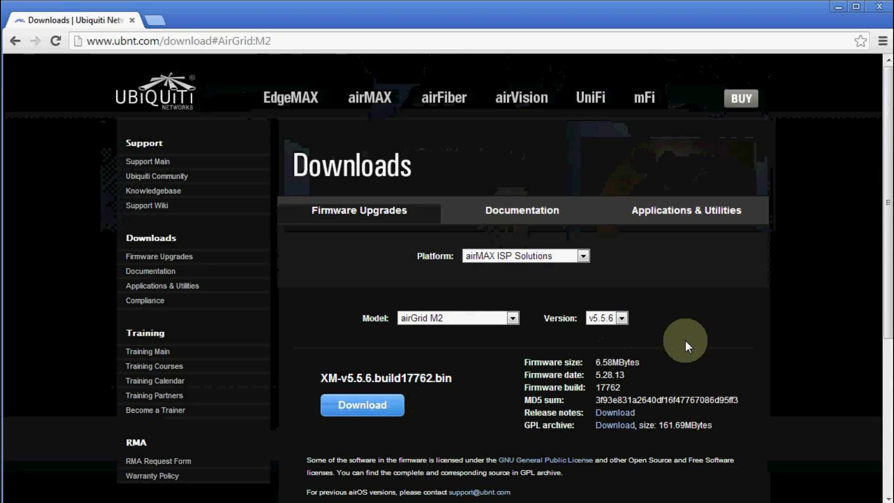
left_click(584, 255)
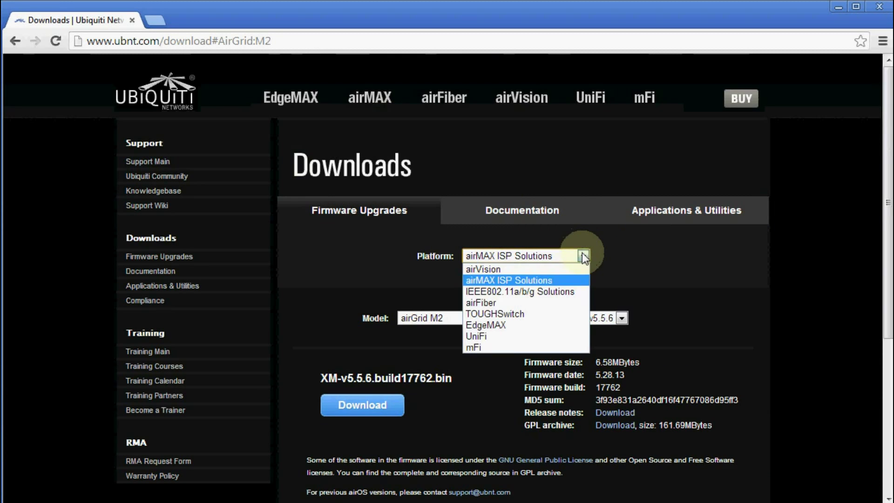
left_click(530, 333)
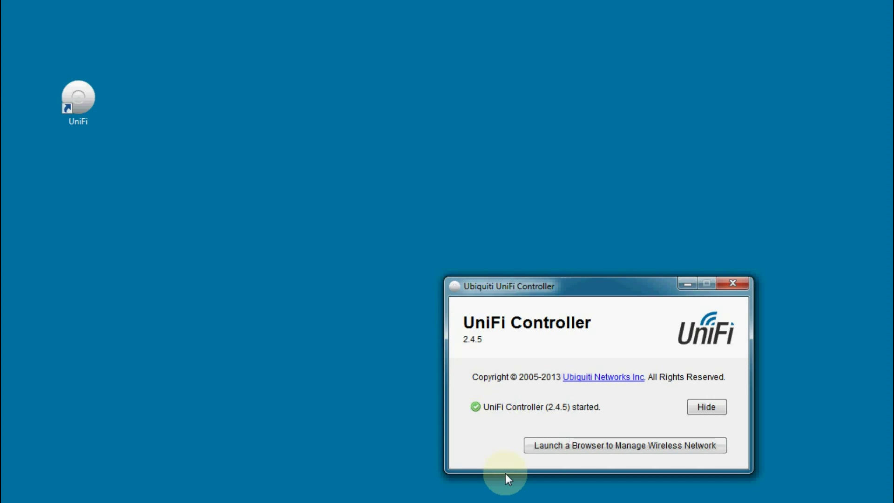
Step: Launch the controller's web management in a browser, proceeding past the SSL certificate warning
left_click(562, 448)
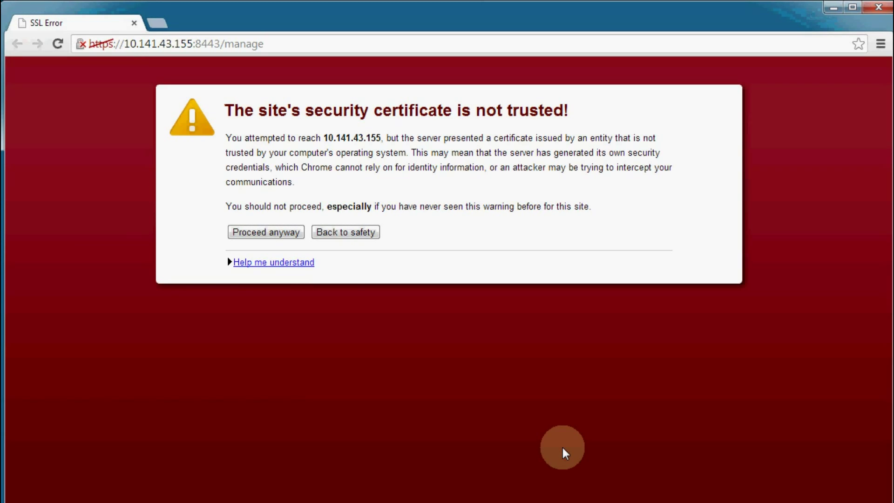
left_click(281, 233)
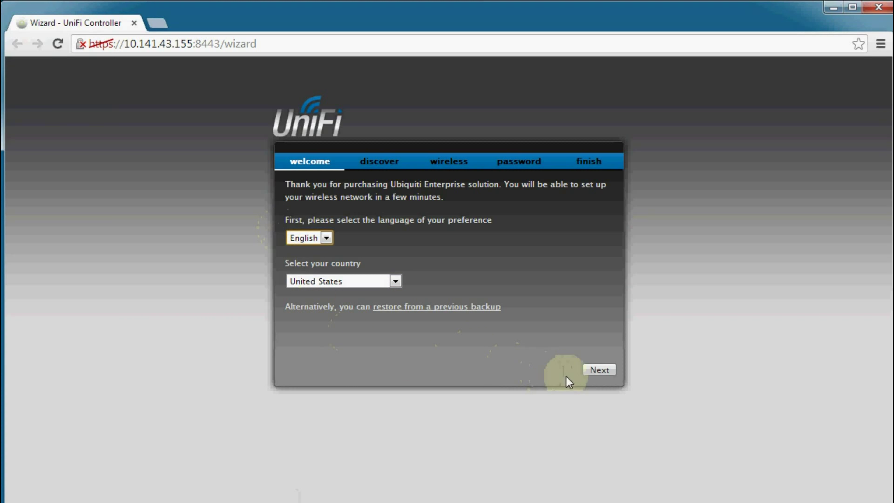
left_click(597, 372)
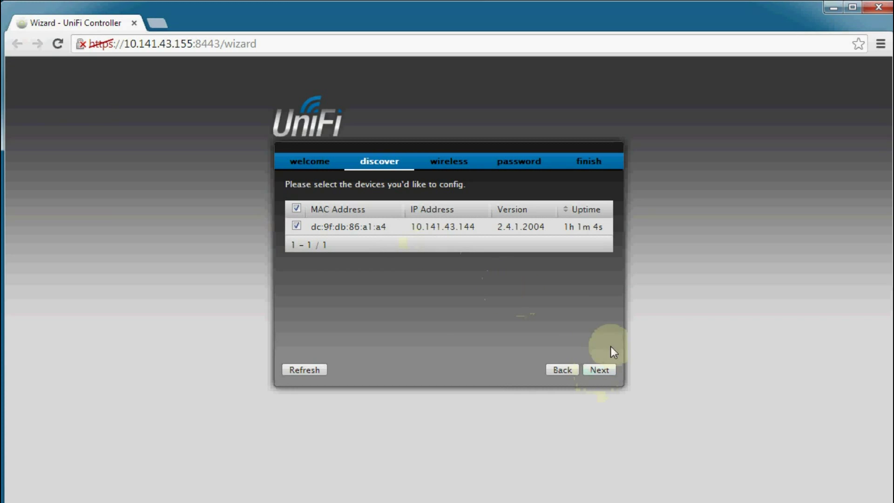
left_click(601, 371)
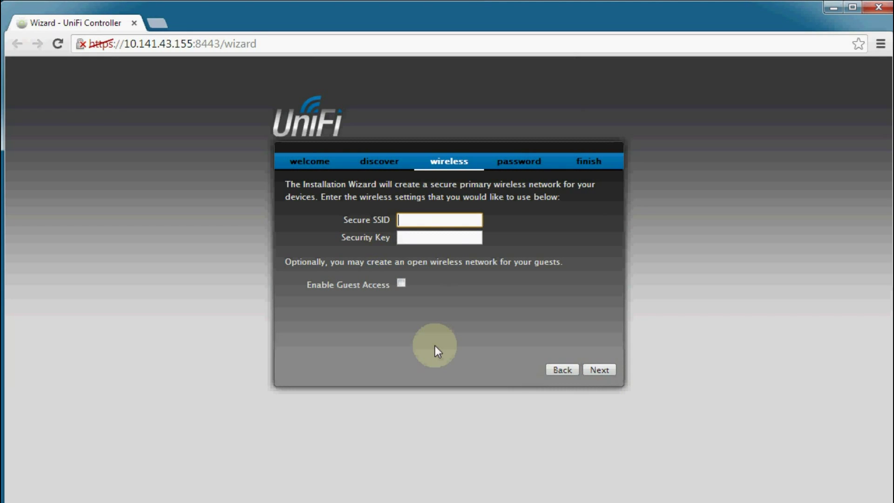
key("Tab")
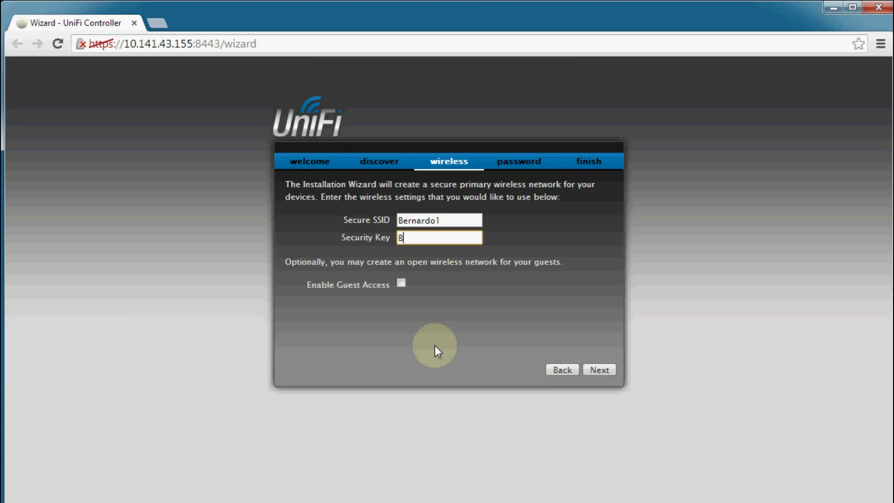
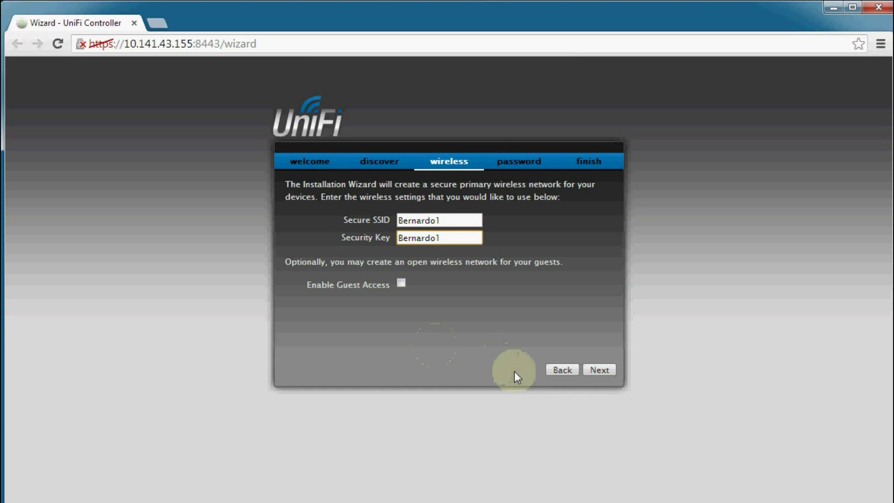
Step: Enter the administrator name and password twice, then finish the wizard
left_click(600, 371)
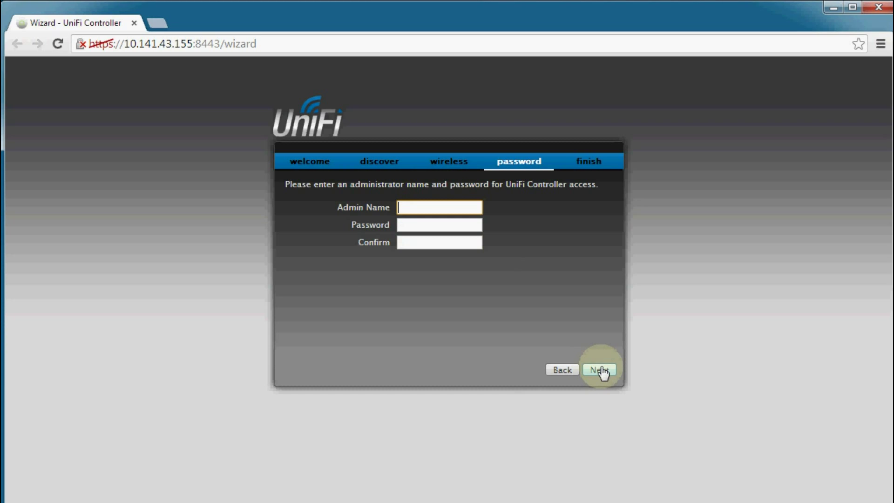
key("Tab")
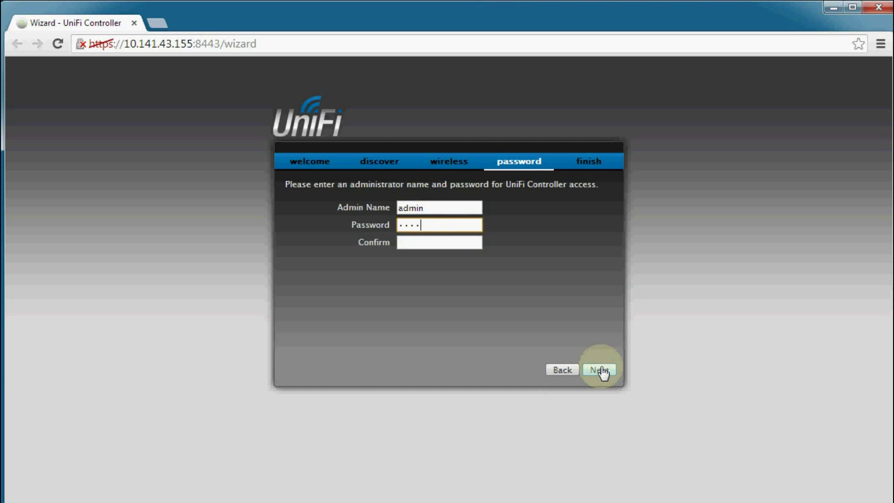
key("Tab")
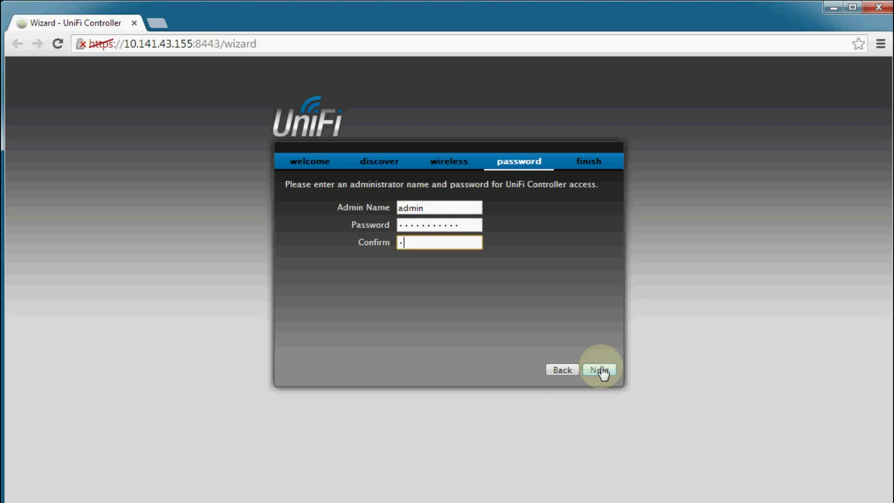
left_click(605, 371)
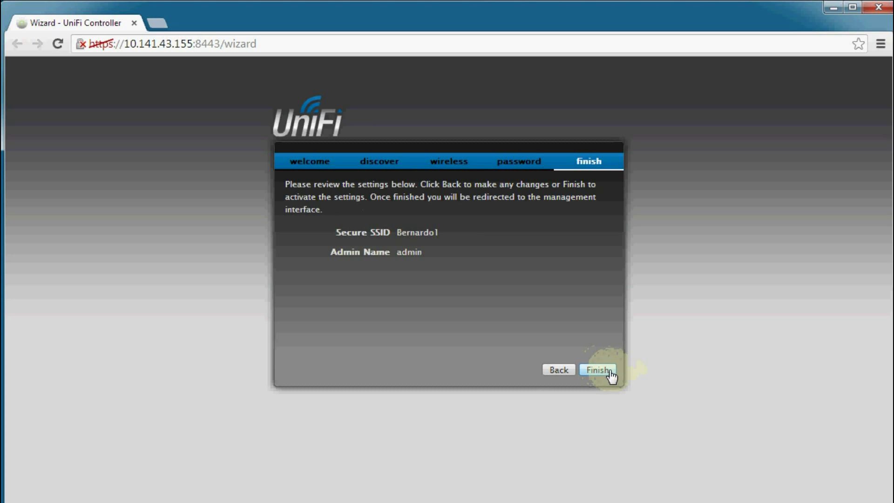
left_click(606, 370)
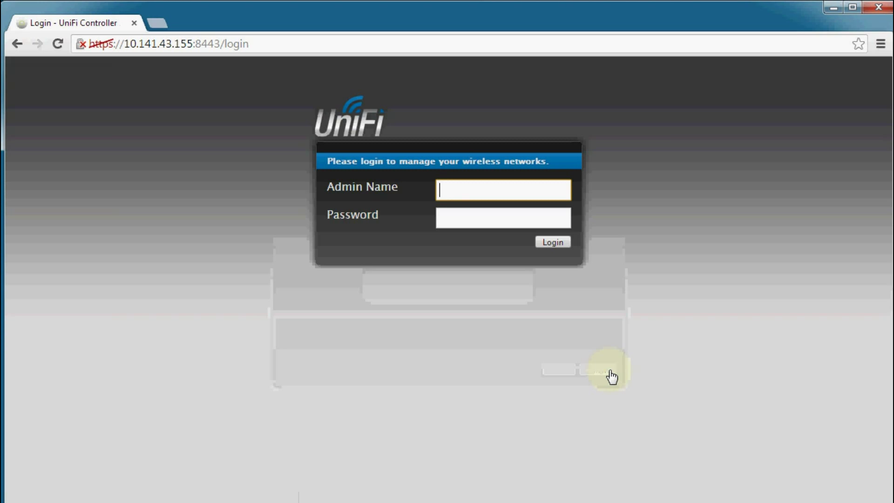
Step: Log in to UniFi Controller as admin with the administrator password
key("Tab")
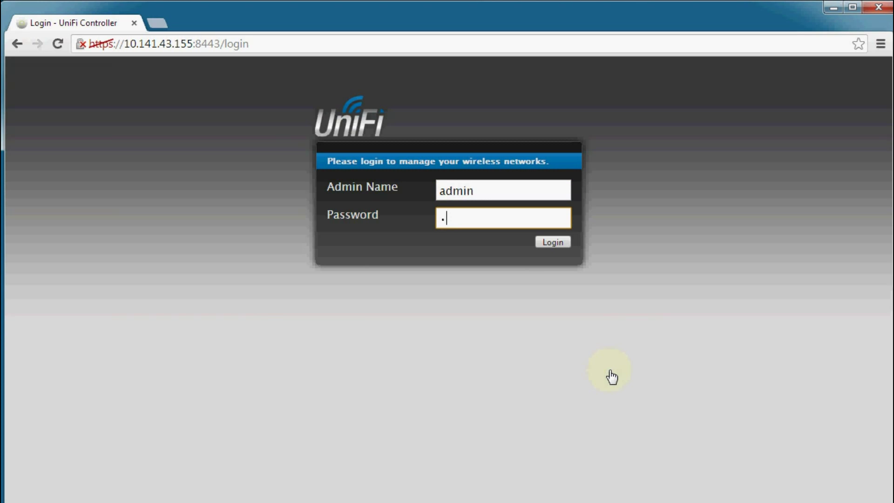
key("Return")
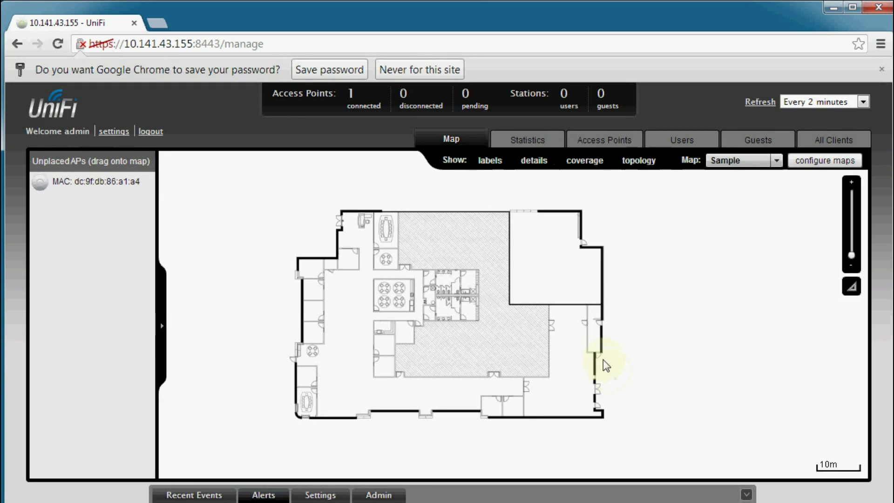
Step: Place the unplaced access point on the floor plan and show its coverage and details
left_click(60, 186)
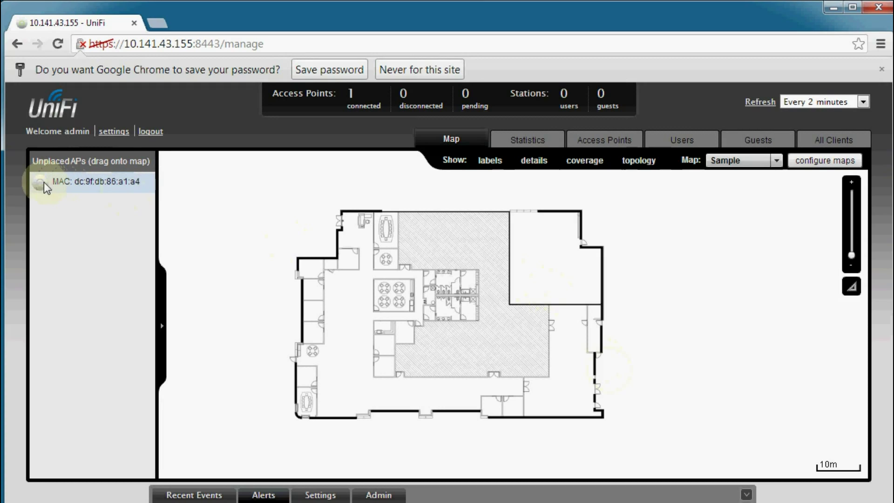
mouse_move(43, 182)
left_mouse_down()
mouse_move(294, 249)
mouse_move(439, 259)
left_mouse_up()
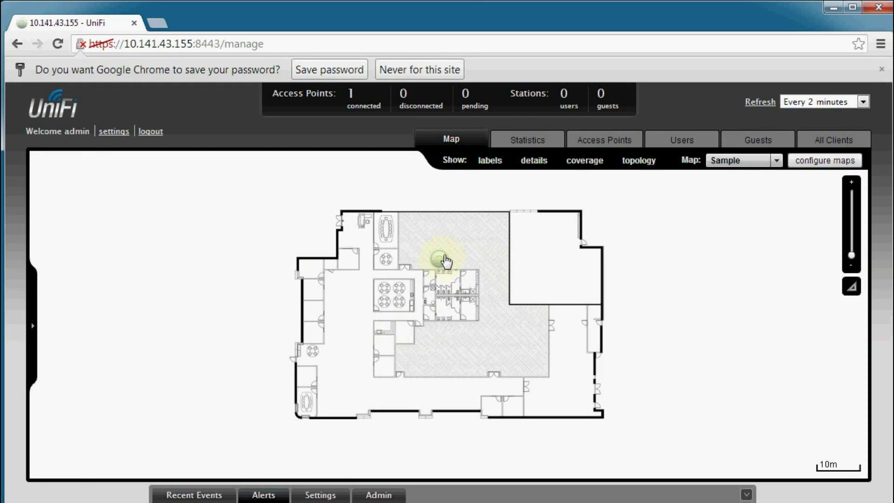
left_click(586, 164)
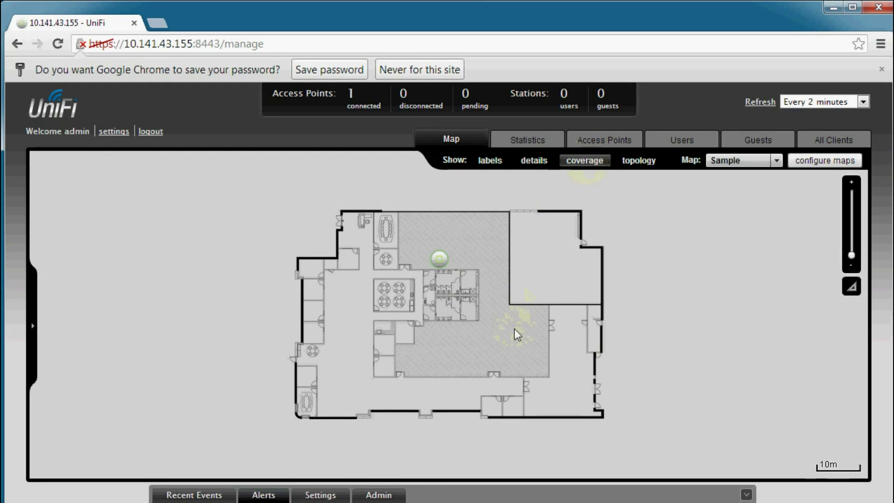
left_click(537, 163)
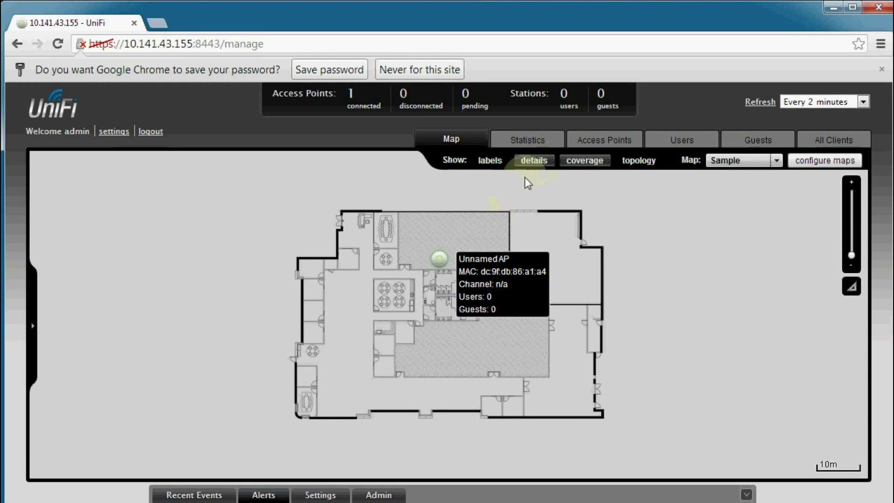
Step: Toggle the map's labels and coverage, show the topology, then view the Access Points list
left_click(489, 161)
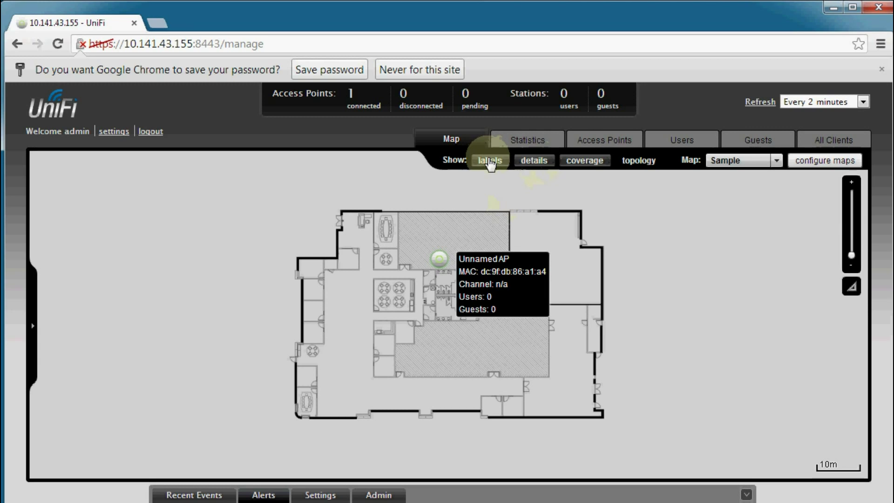
left_click(534, 161)
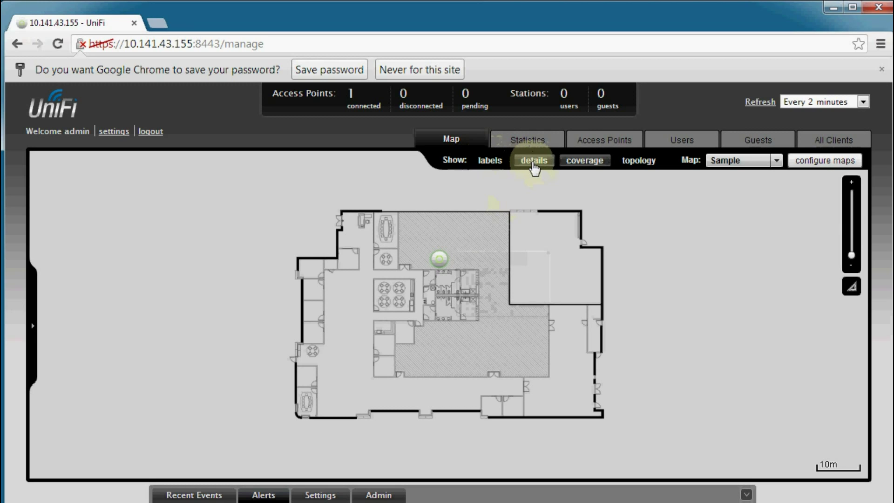
left_click(584, 160)
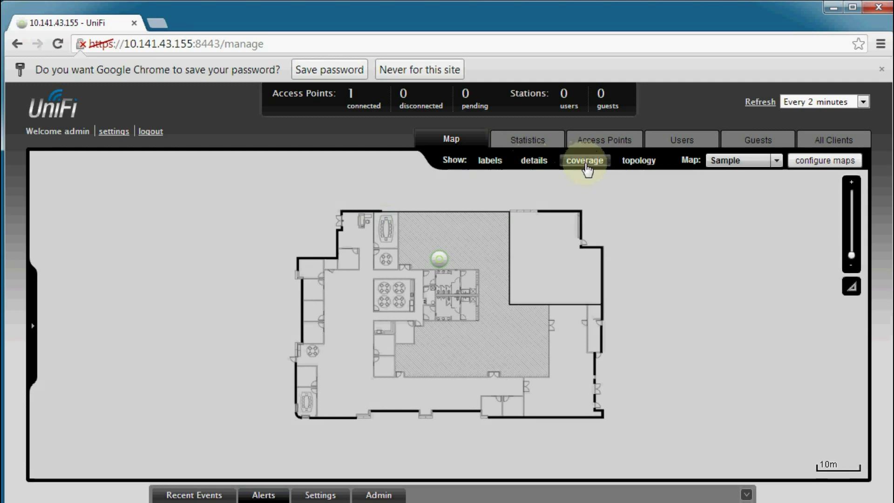
left_click(585, 160)
left_click(636, 162)
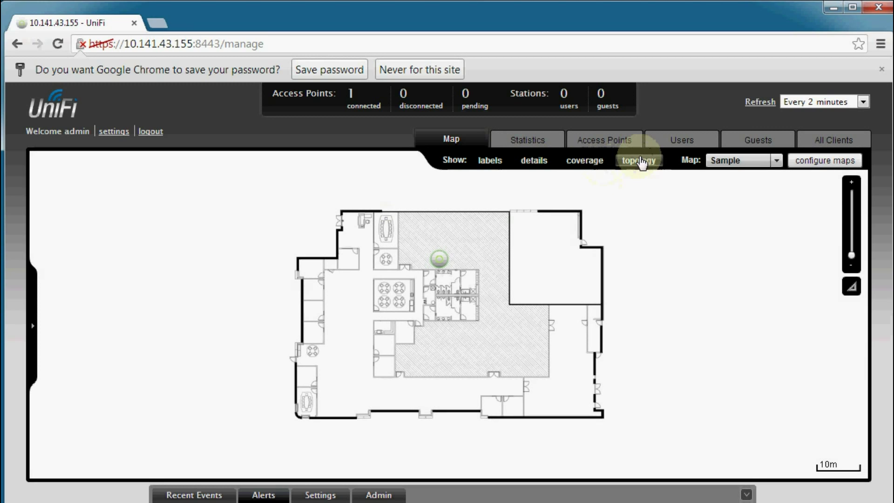
left_click(593, 142)
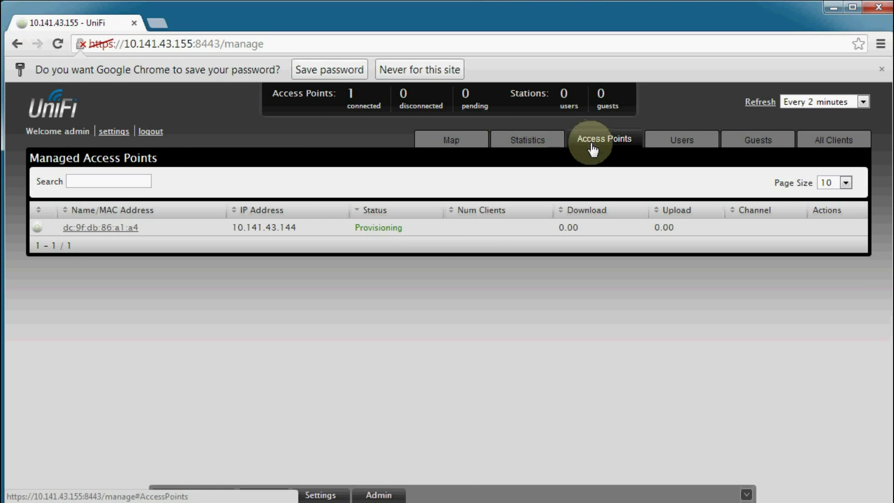
Step: Browse the Statistics, Users and Guests tabs, ending back on the Access Points list
left_click(525, 146)
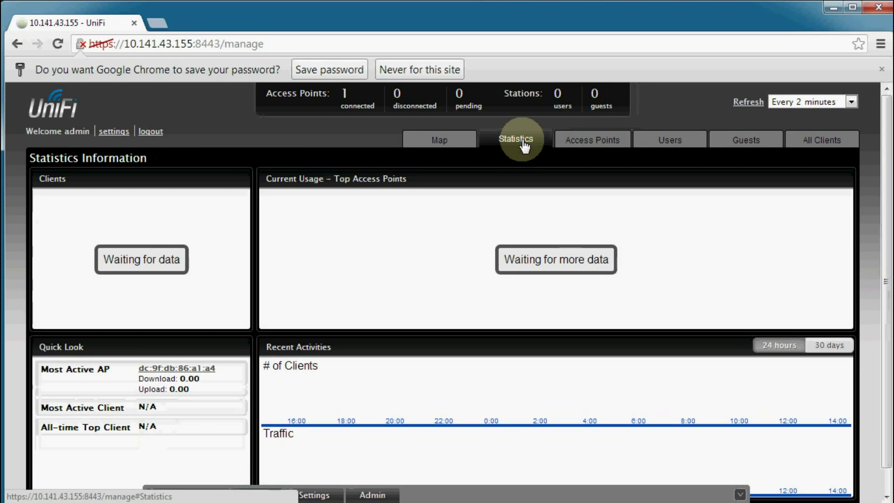
left_click(656, 148)
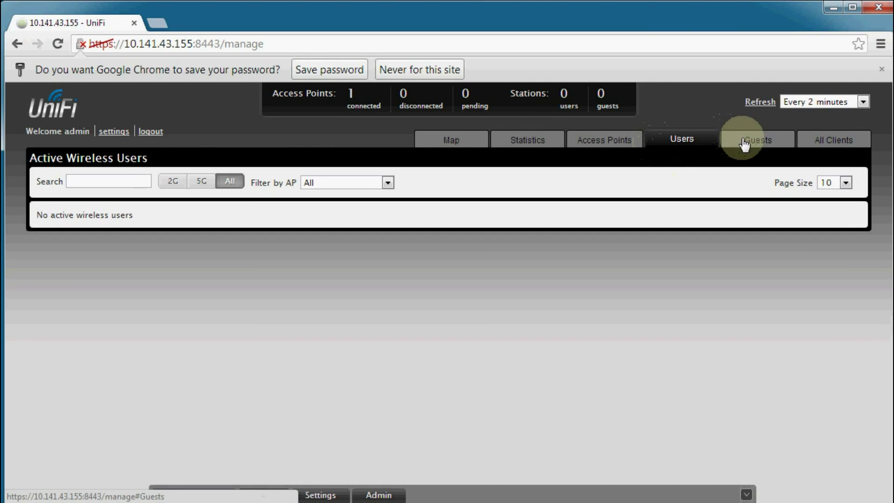
left_click(744, 145)
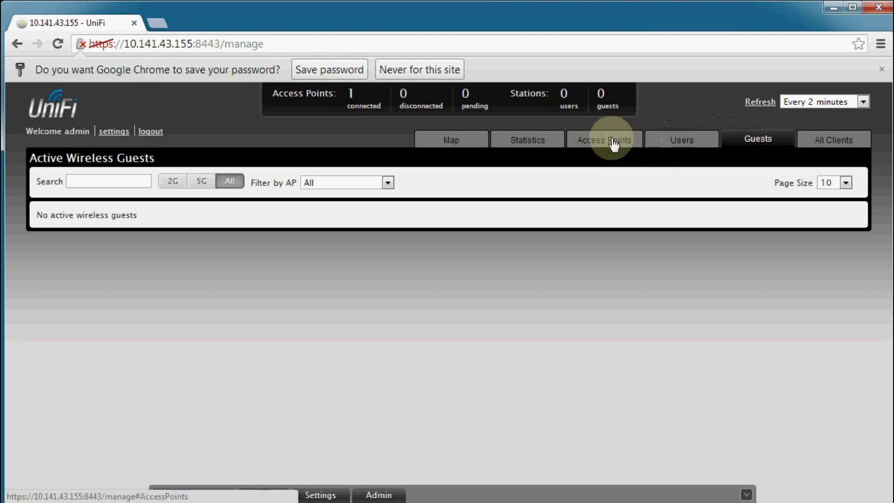
left_click(614, 145)
left_click(524, 145)
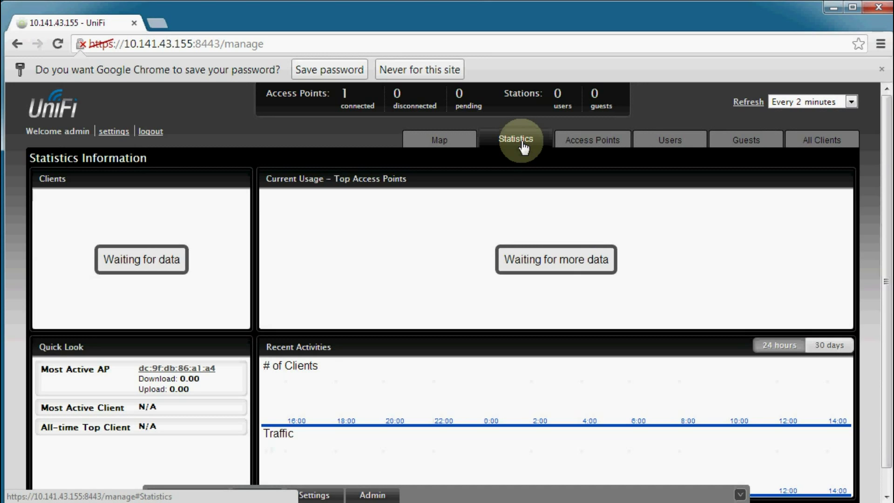
left_click(583, 145)
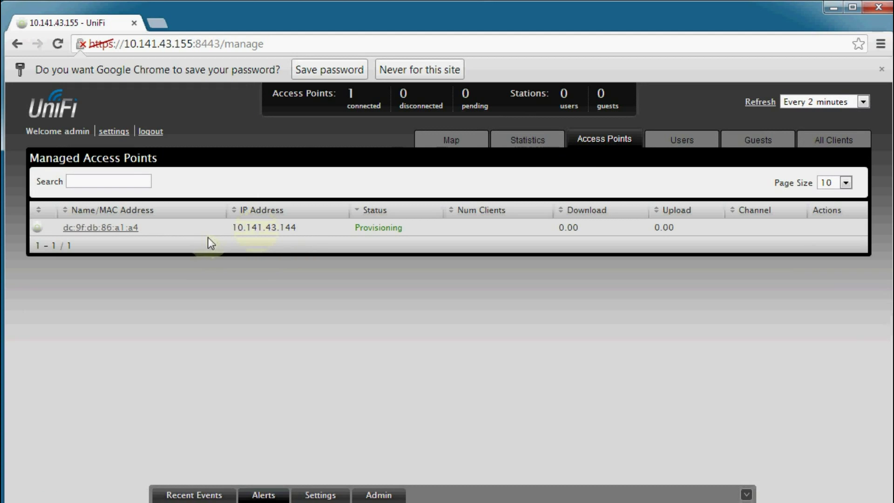
Step: Show access point dc:9f:db:86:a1:a4's network configuration with the DHCP and static IP choices
left_click(125, 229)
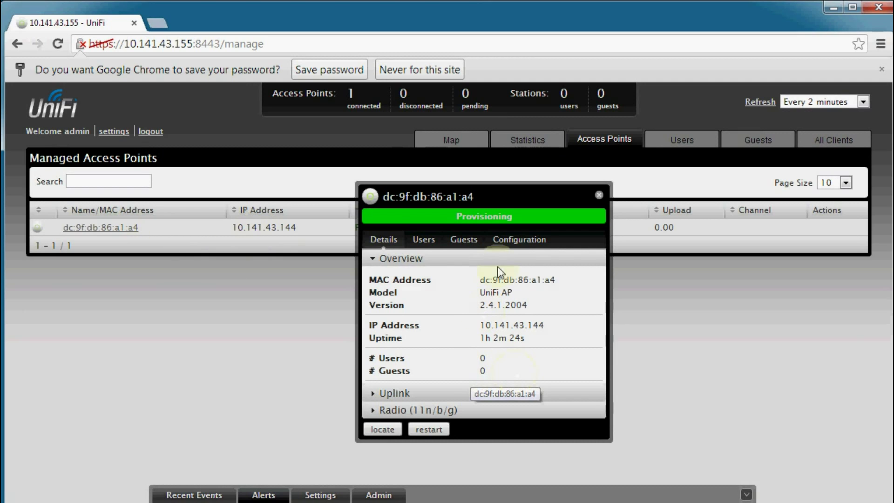
left_click(513, 241)
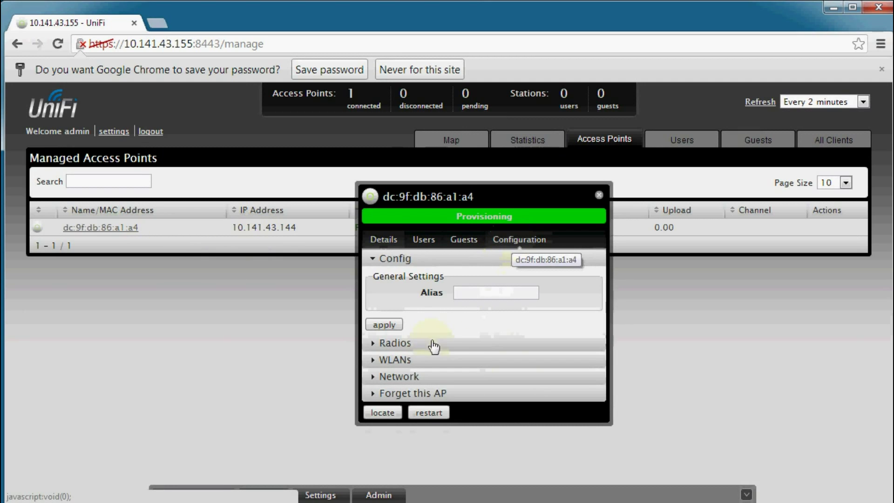
left_click(378, 377)
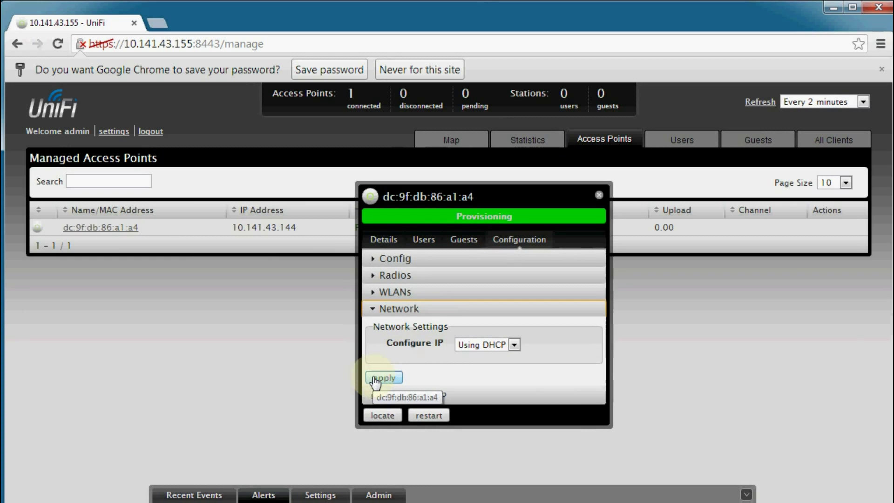
left_click(513, 344)
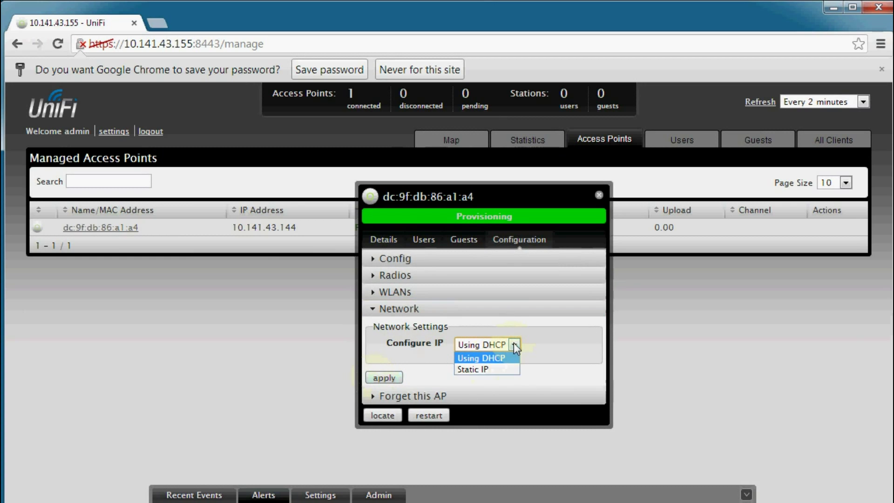